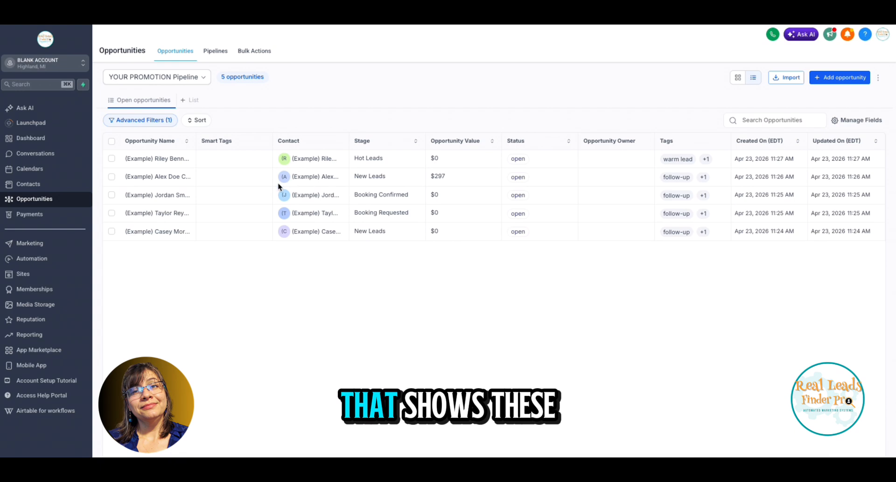
Show the opportunities of YOUR PROMOTION Pipeline as a stage board and look through the available pipelines
left_click(737, 78)
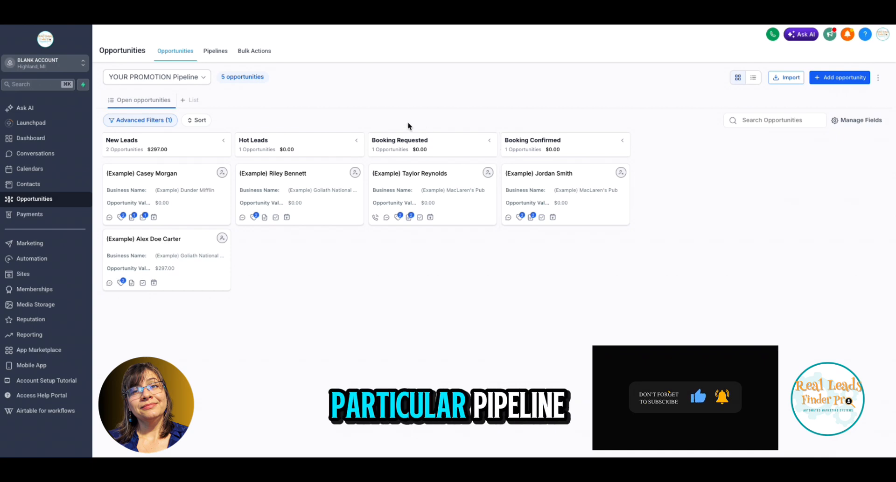
left_click(205, 81)
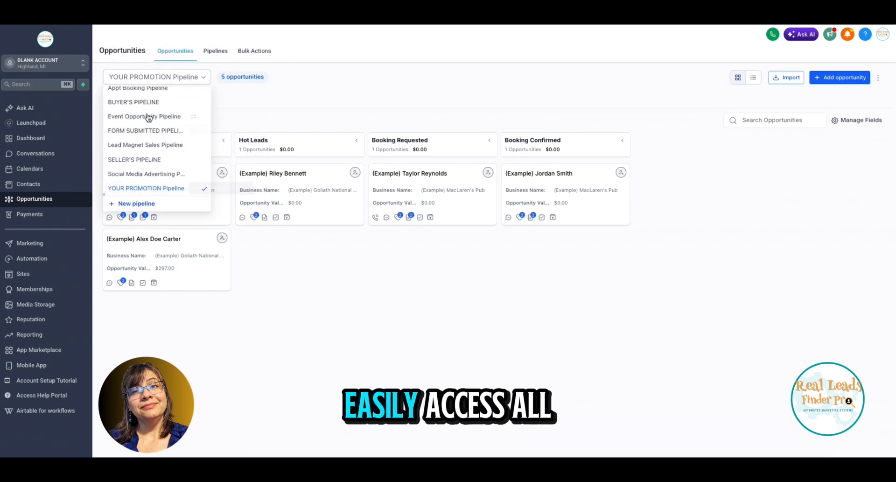
left_click(270, 100)
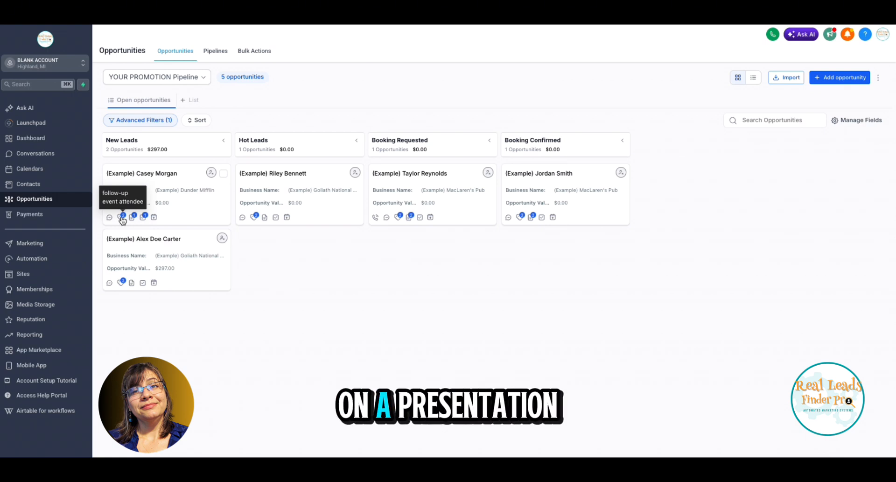
Review the notes, payments, associated objects and appointments of the Dunder Mifflin opportunity in New Leads, closing the record again
mouse_move(133, 219)
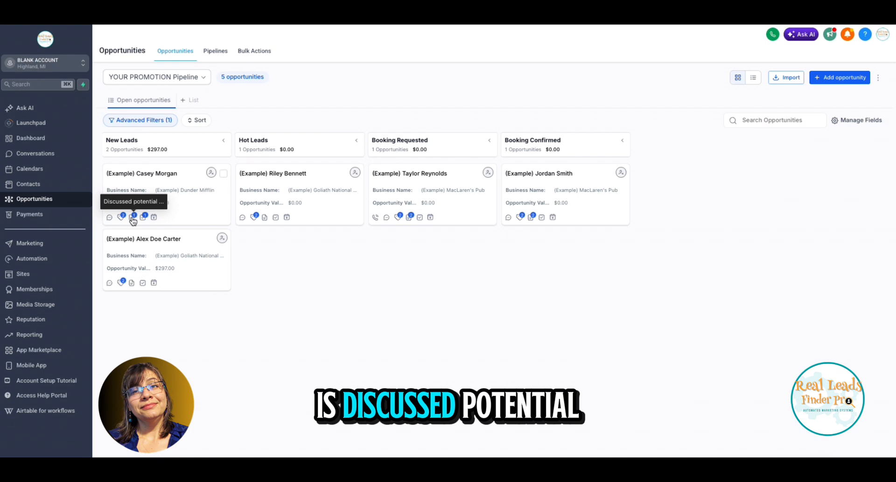
left_click(133, 217)
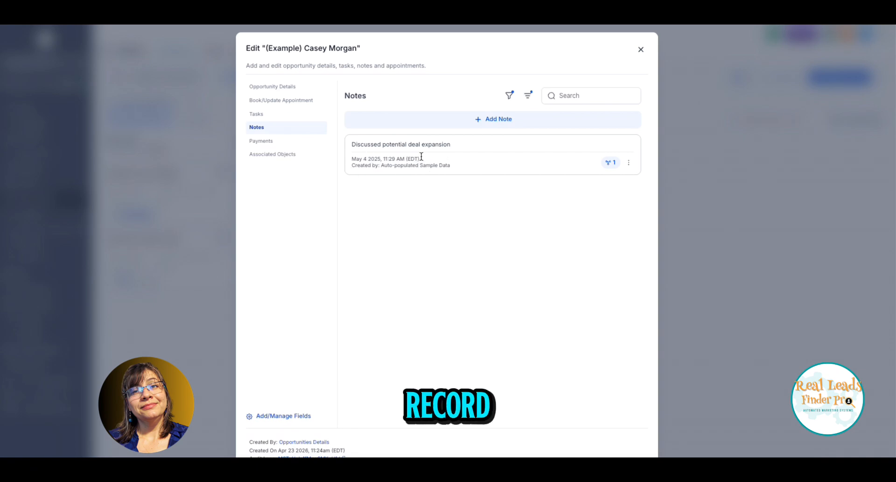
left_click(264, 141)
left_click(272, 155)
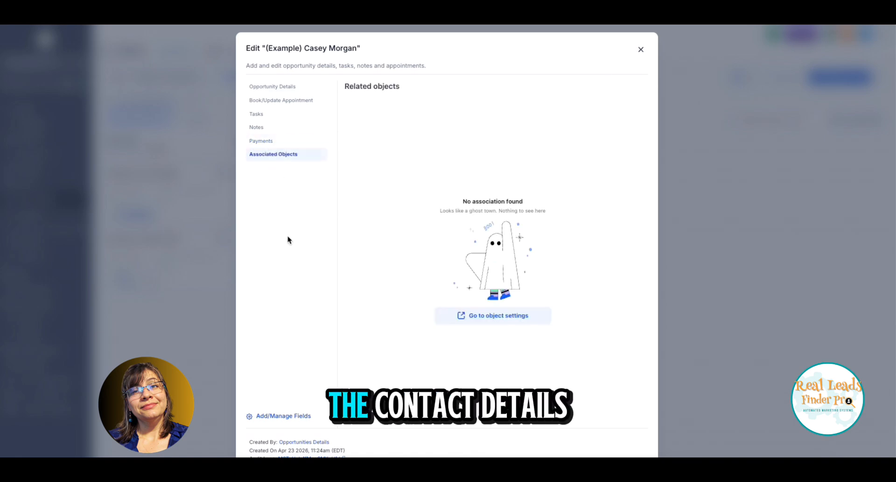
left_click(641, 50)
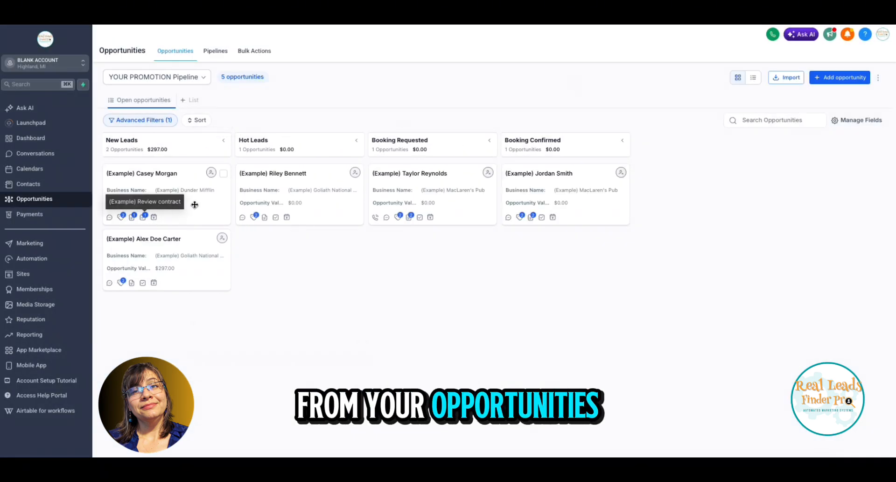
left_click(154, 217)
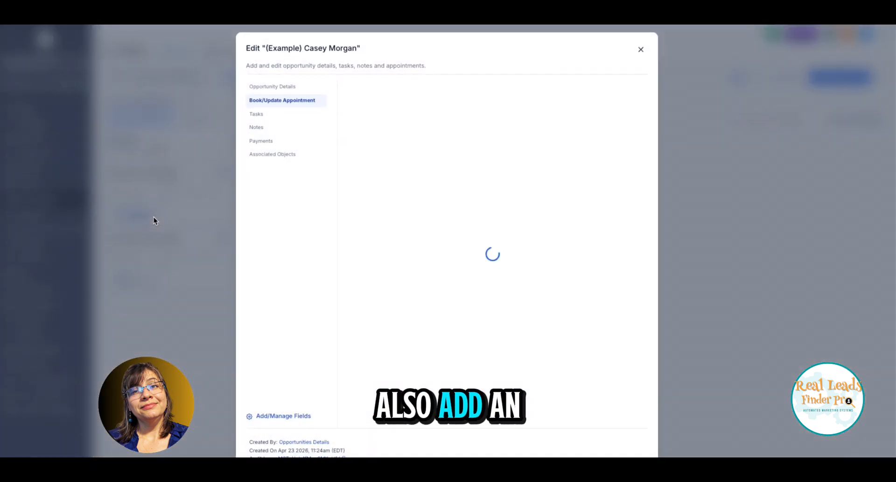
left_click(641, 49)
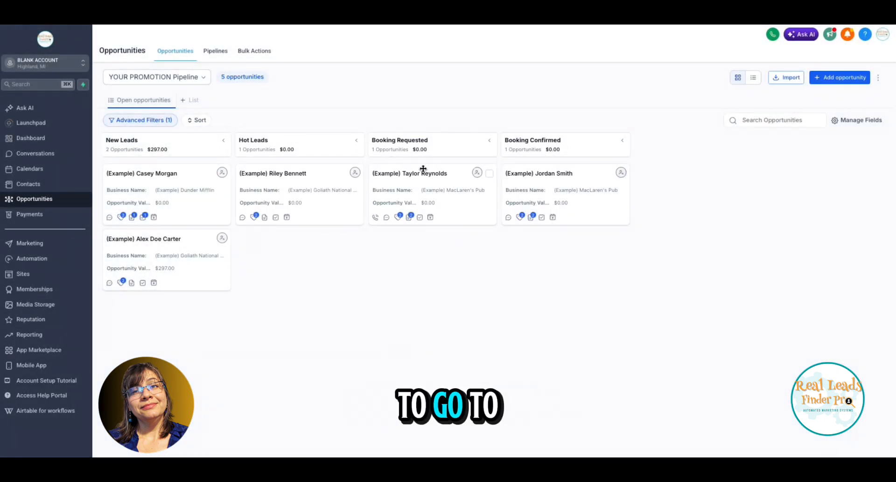
Check the appointments of the MacLaren's Pub opportunity in Booking Requested and move its card to the Booking Confirmed stage
left_click(431, 218)
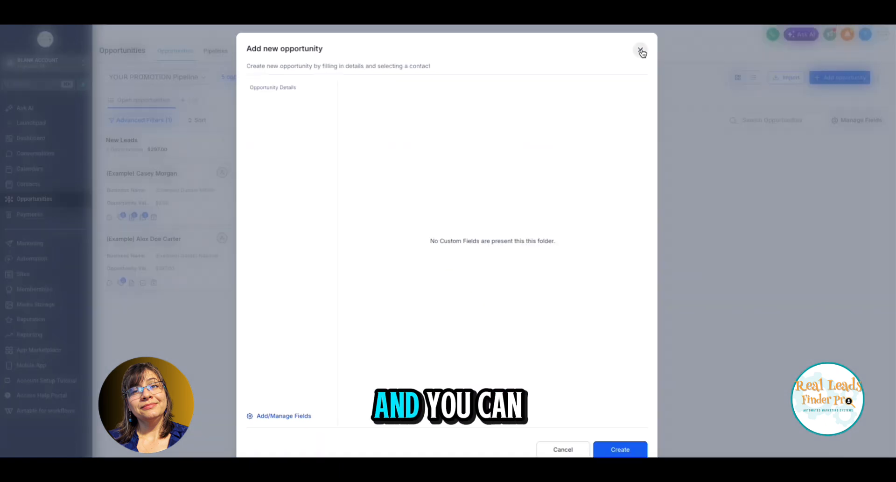
left_click(641, 49)
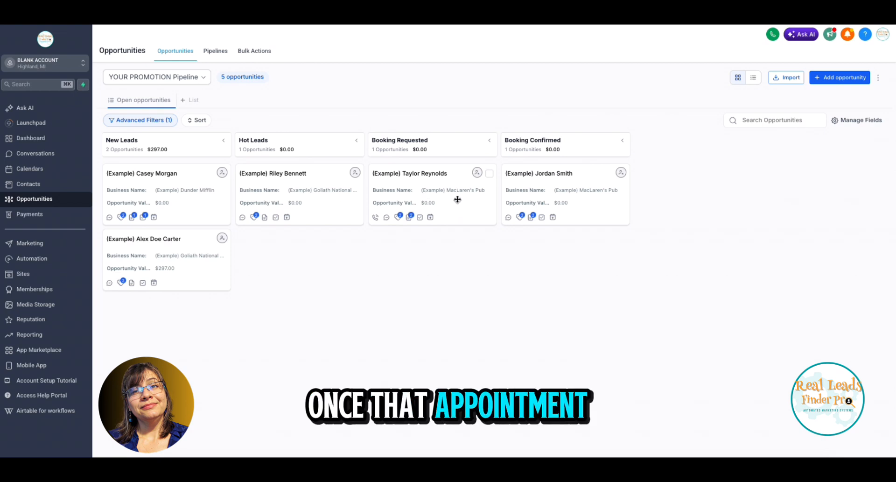
left_click_drag(457, 201, 592, 263)
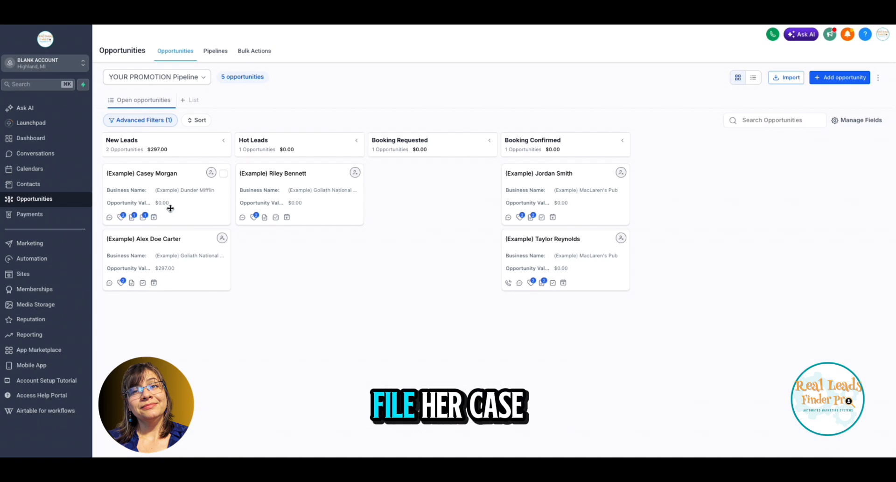
View the owner assignment in the details of the Dunder Mifflin opportunity in New Leads and close them without changes
left_click(210, 174)
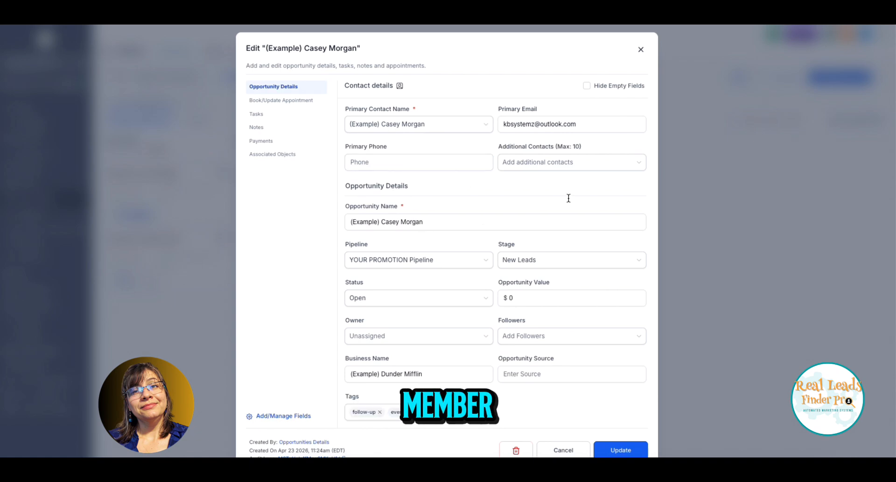
left_click(641, 50)
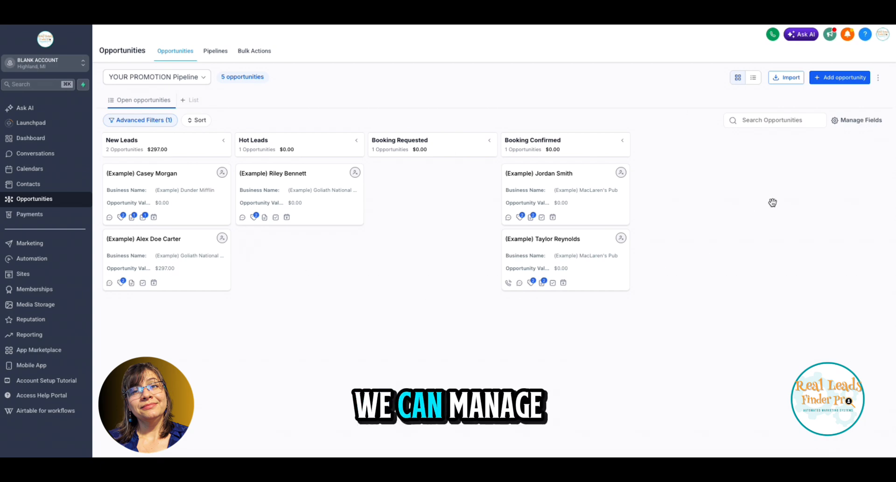
Open the opportunity card customization, preview the Compact and Unlabeled layouts, and return to the Default layout
left_click(862, 120)
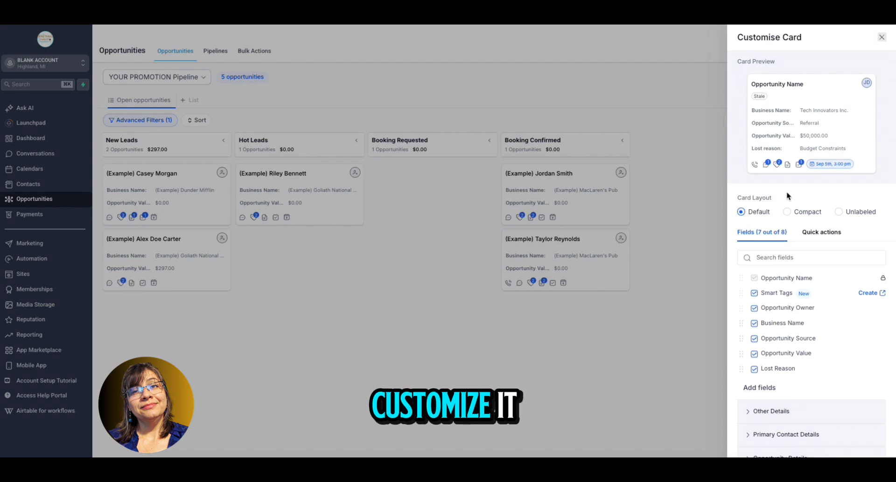
left_click(785, 212)
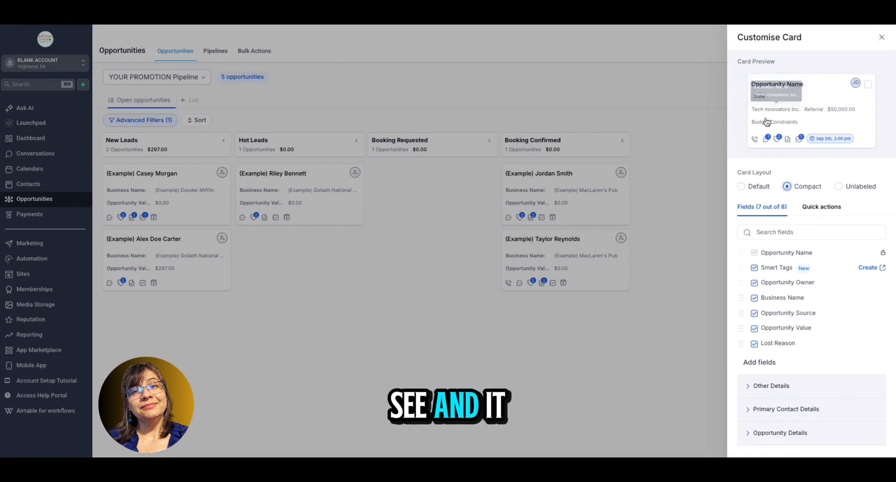
mouse_move(766, 126)
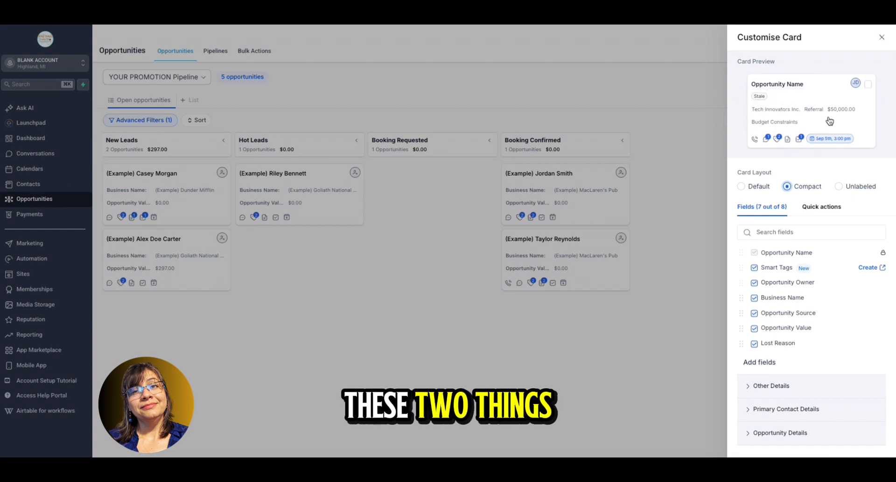
left_click(838, 187)
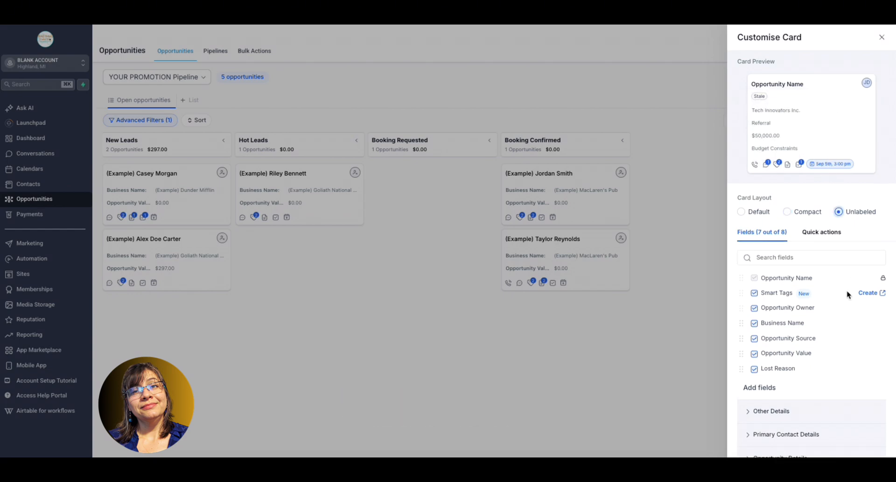
left_click(741, 212)
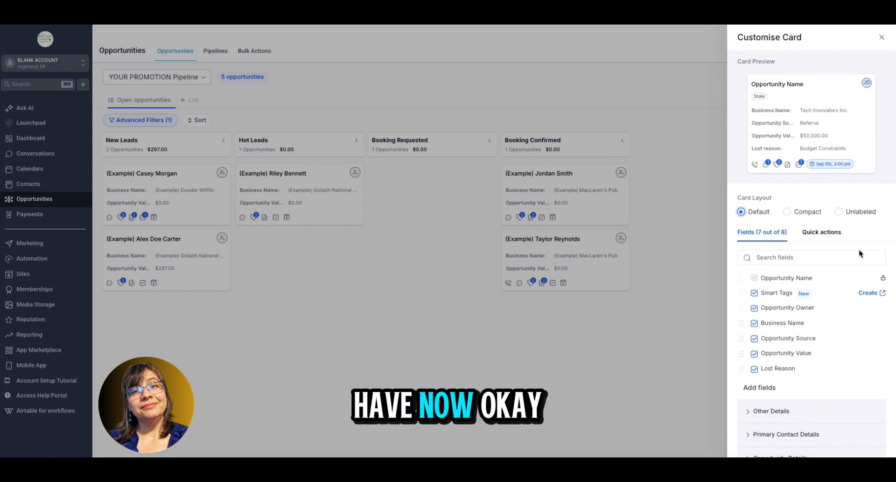
Remove the Opportunity Source field from the opportunity cards
scroll(842, 293, "down", 1)
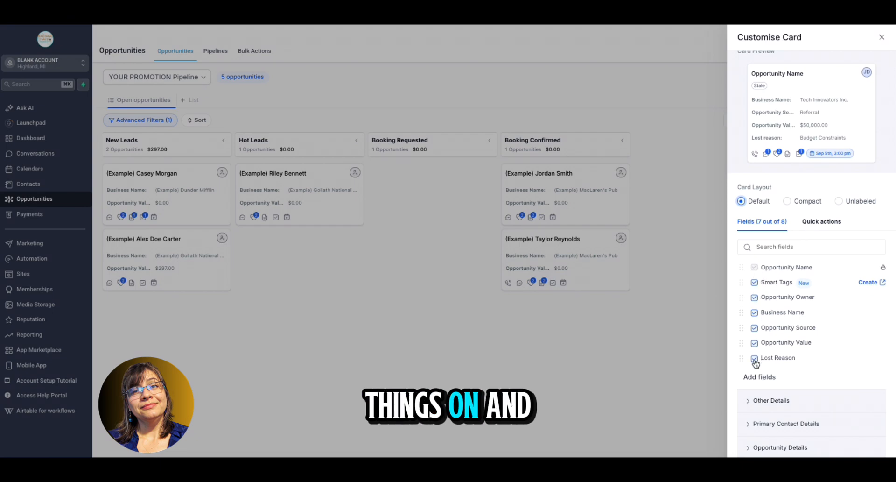
left_click(754, 328)
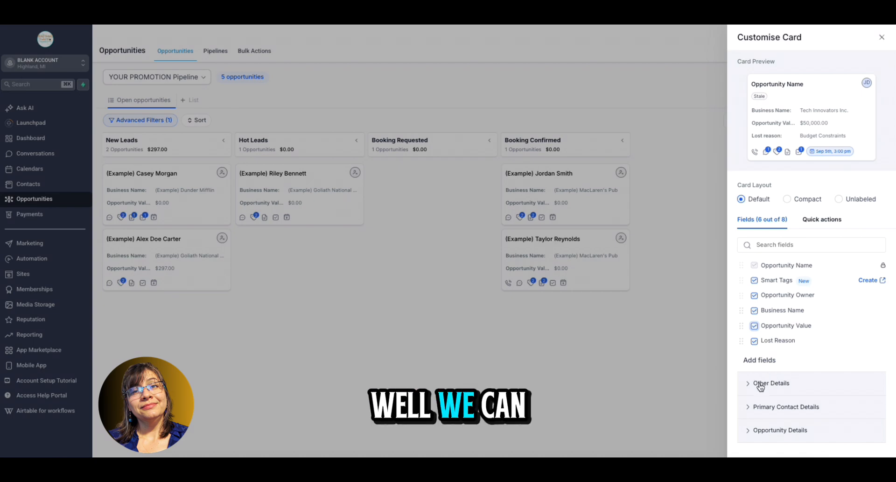
Try adding the Created On (EDT) field from Other Details to the cards, remove it again and collapse that group
left_click(790, 384)
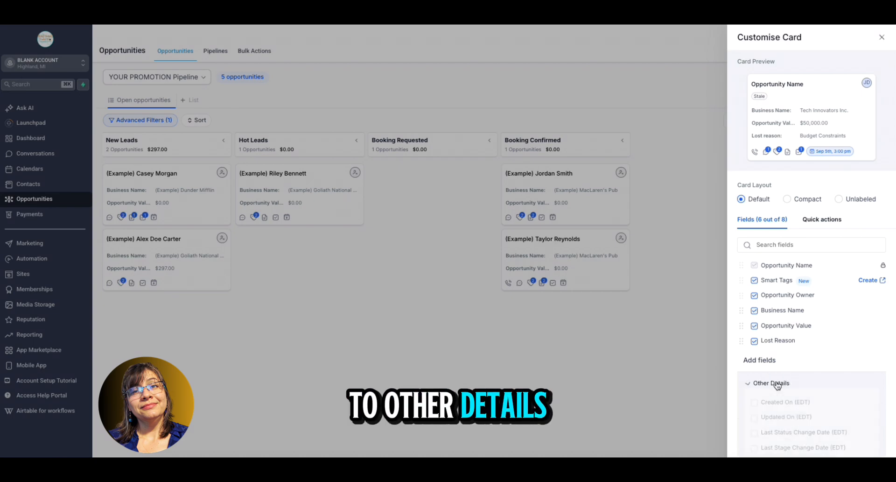
scroll(836, 296, "down", 1)
scroll(835, 289, "down", 3)
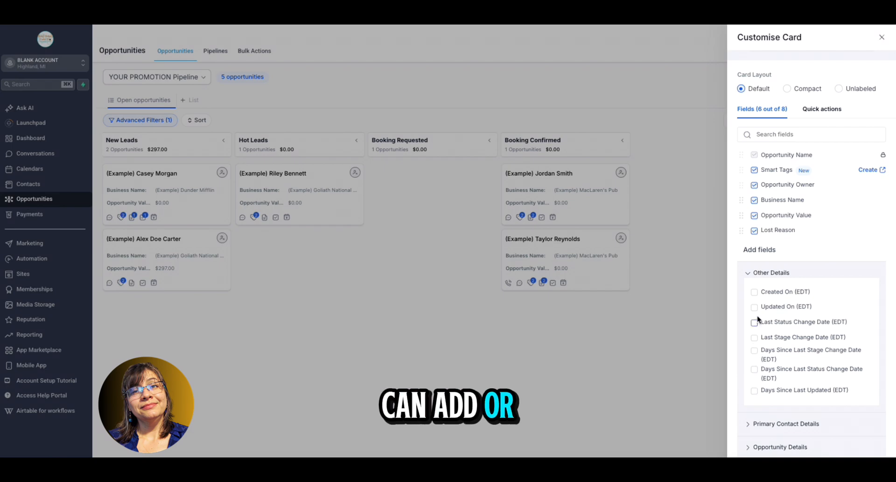
left_click(754, 292)
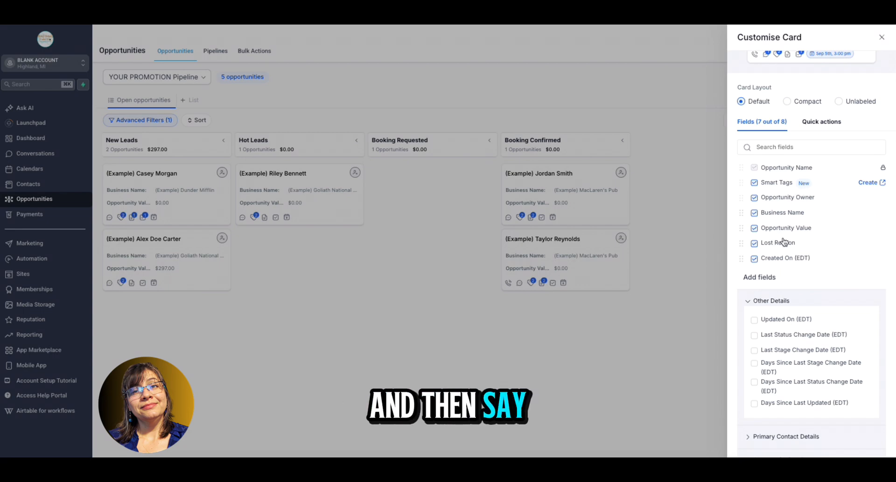
left_click(754, 258)
scroll(830, 263, "down", 1)
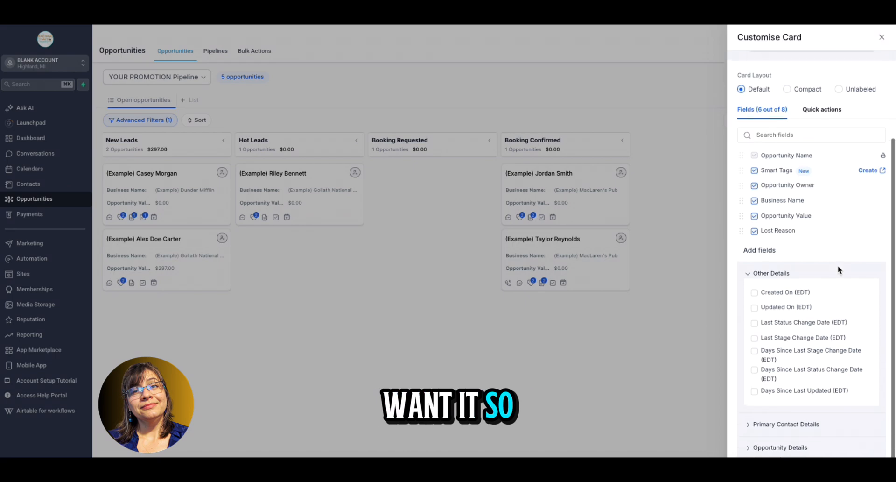
left_click(751, 273)
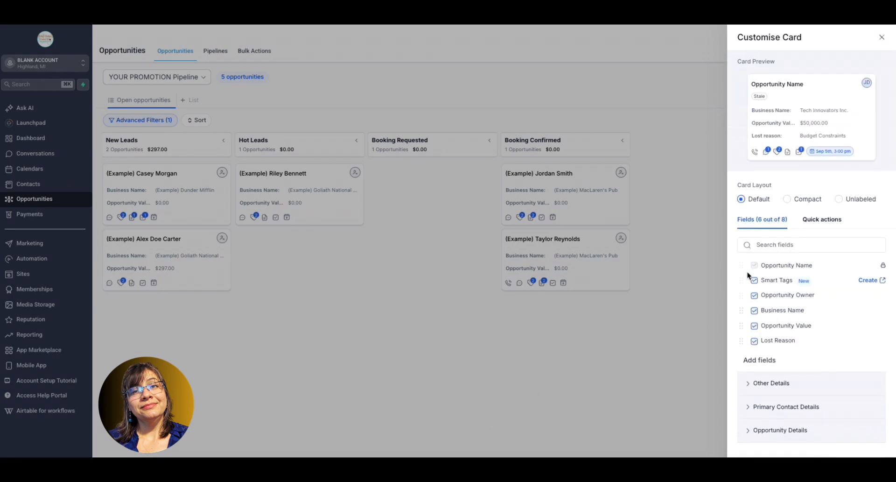
Add the Next Task Due Date (EDT) field from Primary Contact Details to the cards and check the card preview
left_click(768, 406)
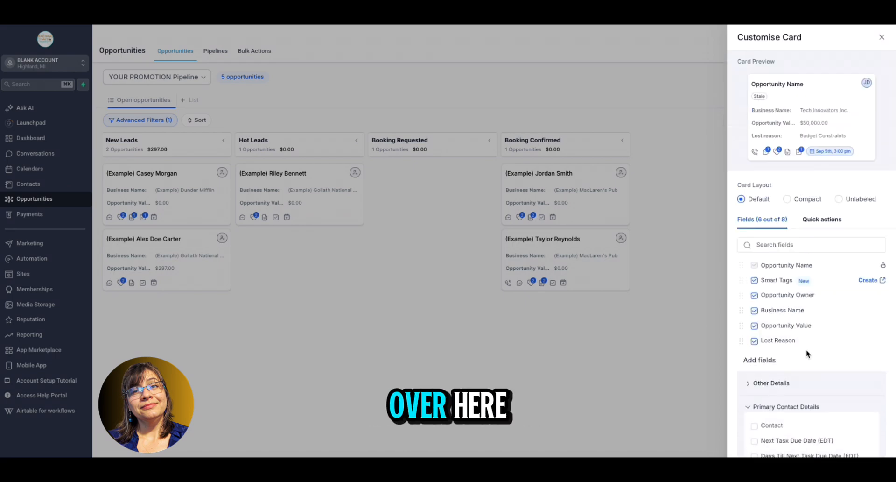
scroll(821, 280, "down", 1)
scroll(823, 280, "down", 1)
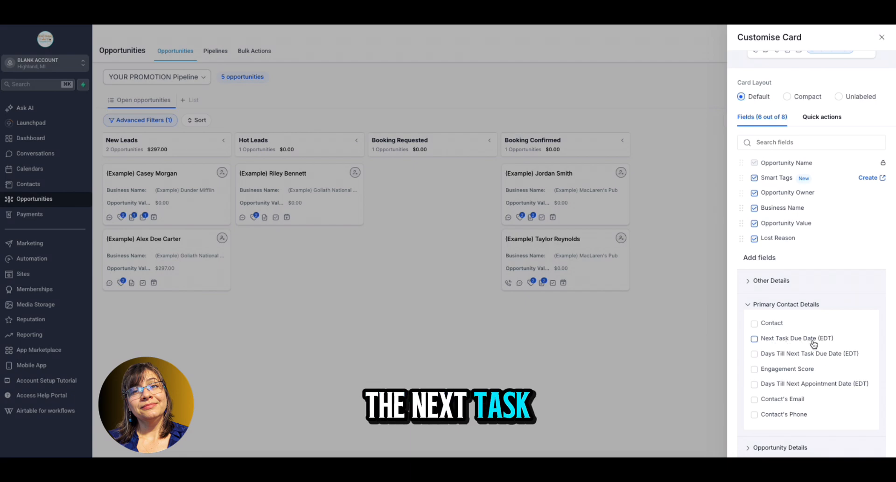
left_click(755, 339)
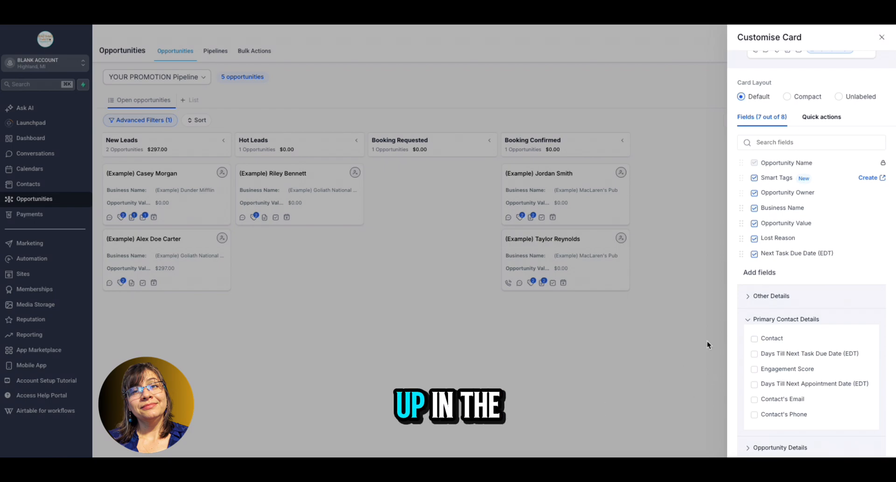
scroll(844, 283, "up", 1)
scroll(843, 285, "up", 2)
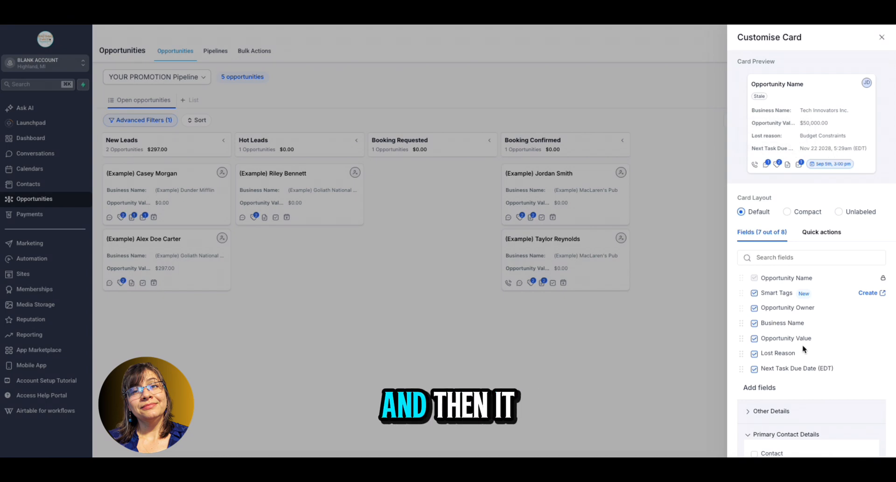
Add the Engagement Score field from Primary Contact Details to the cards and check it in the card preview
scroll(804, 348, "down", 3)
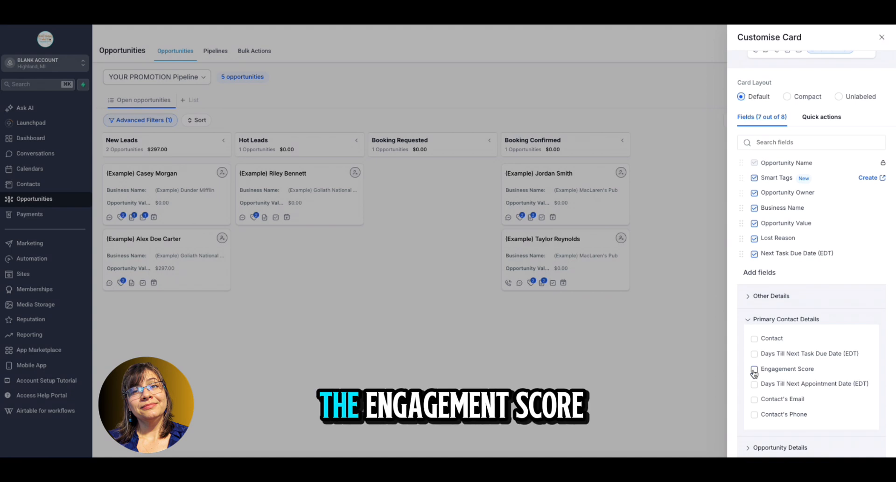
left_click(754, 368)
scroll(810, 230, "up", 3)
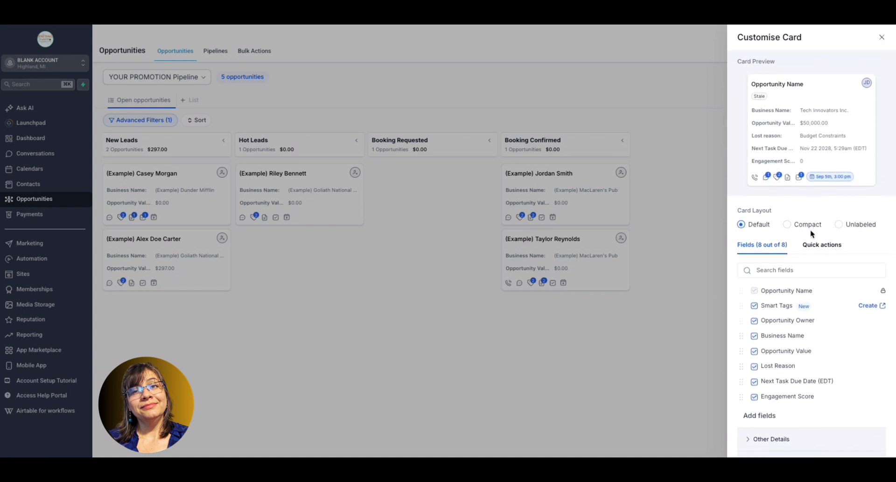
Look over the remaining Primary Contact Details fields, collapse that group, and show the fields under Opportunity Details
scroll(810, 233, "down", 3)
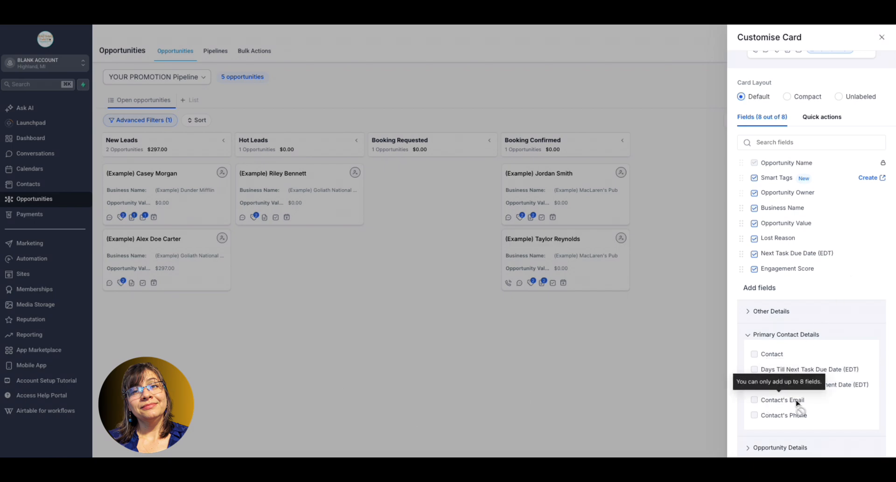
left_click(745, 335)
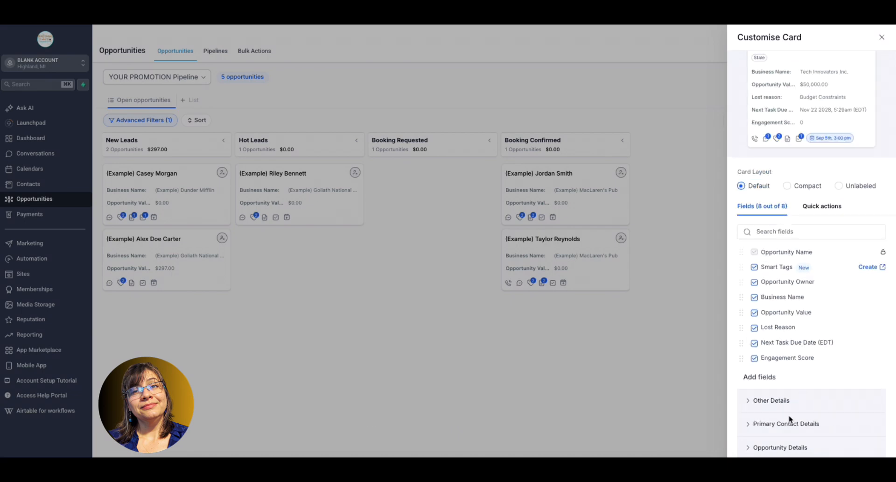
left_click(776, 448)
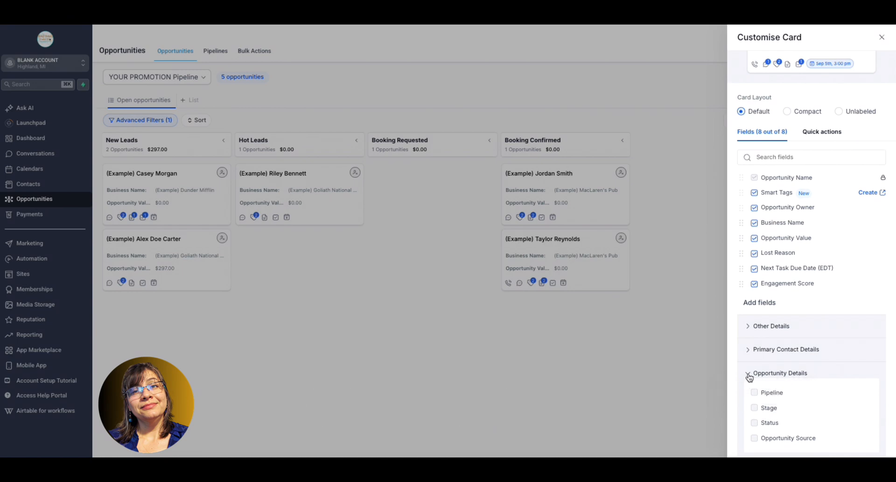
Check the card preview with all chosen fields and close the card customization
scroll(749, 377, "up", 3)
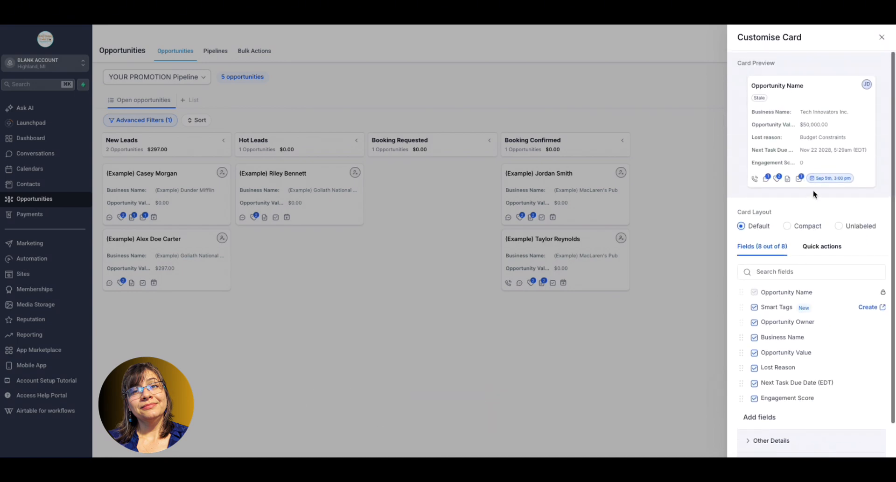
key("Escape")
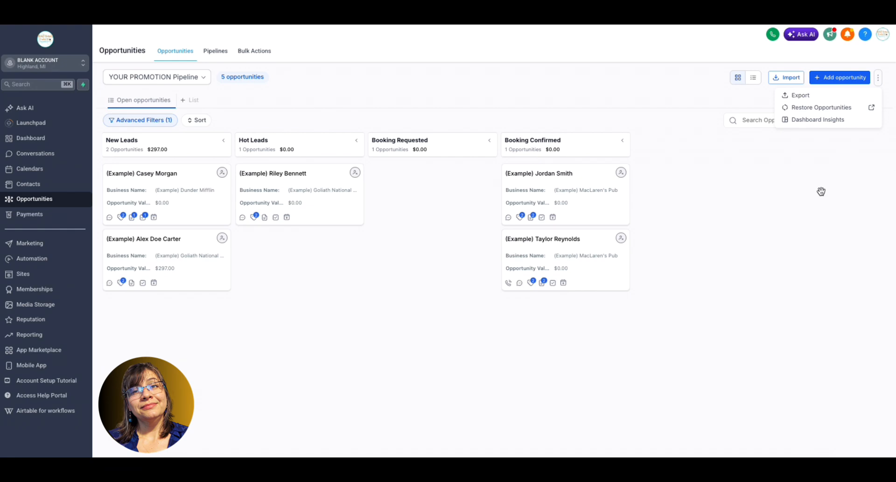
Open Dashboard Insights for the opportunities and choose the first Dashboard as the target for the widgets
left_click(828, 121)
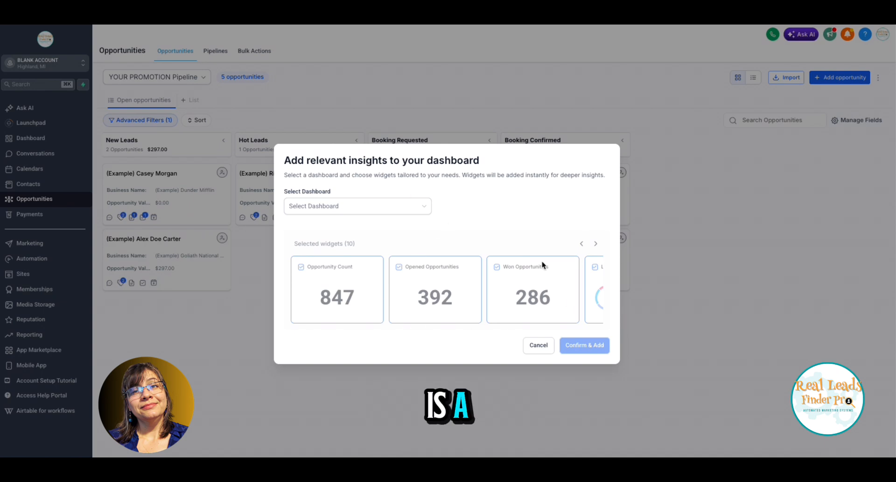
left_click(386, 205)
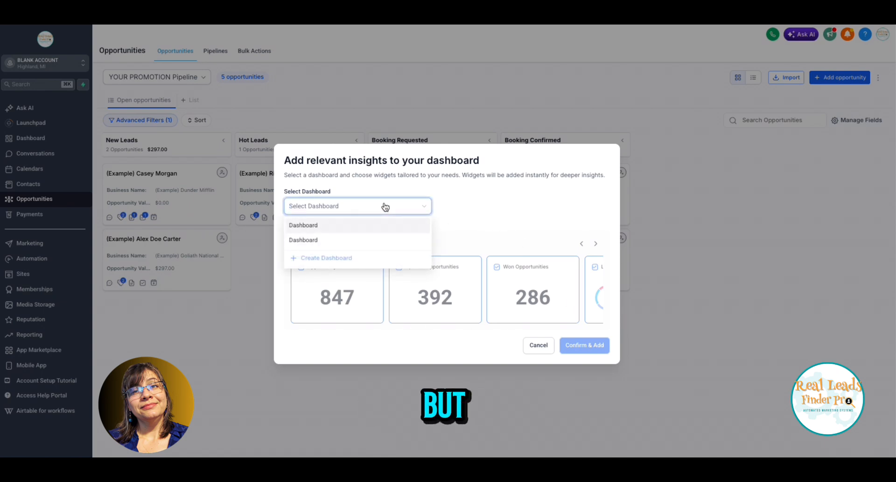
left_click(312, 225)
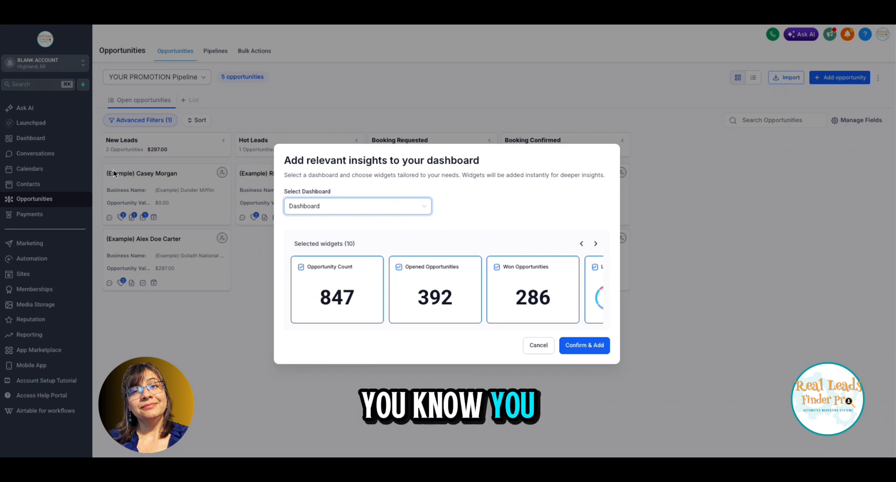
Look through the selected insight widgets, from Opportunity Count to the won and lost opportunity values, and return to the first one
scroll(565, 277, "right", 5)
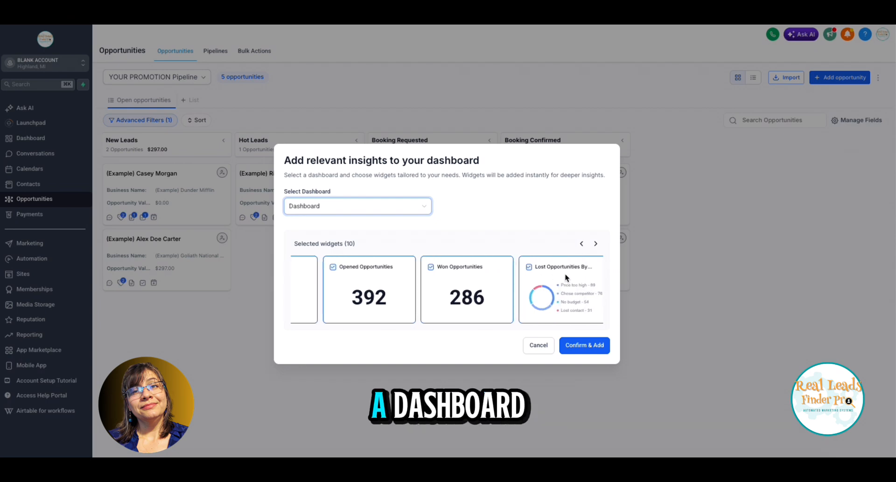
scroll(565, 278, "right", 3)
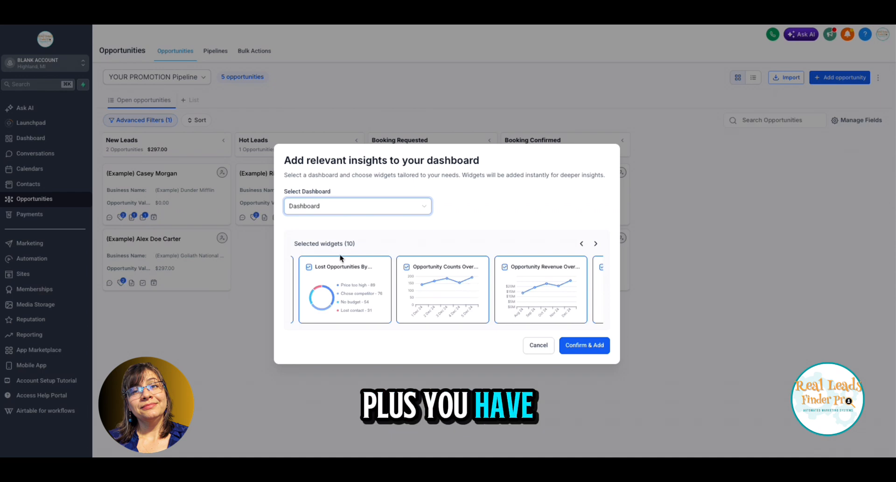
scroll(530, 303, "right", 1)
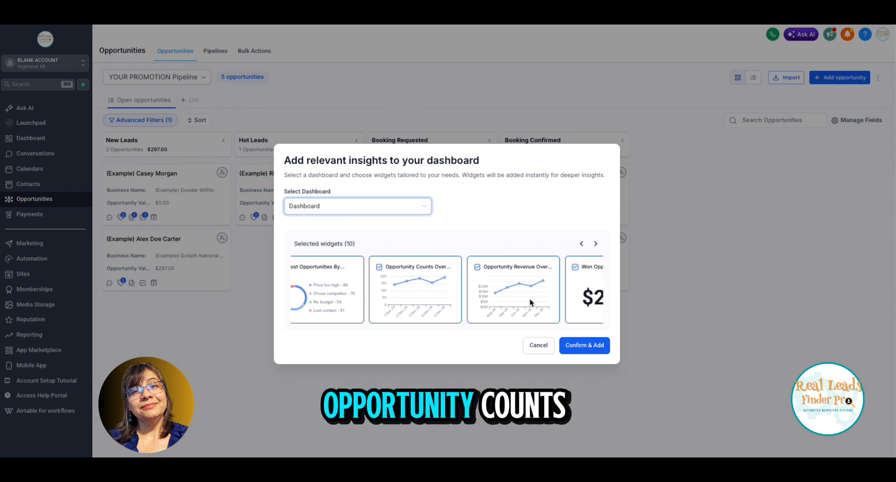
scroll(531, 302, "right", 6)
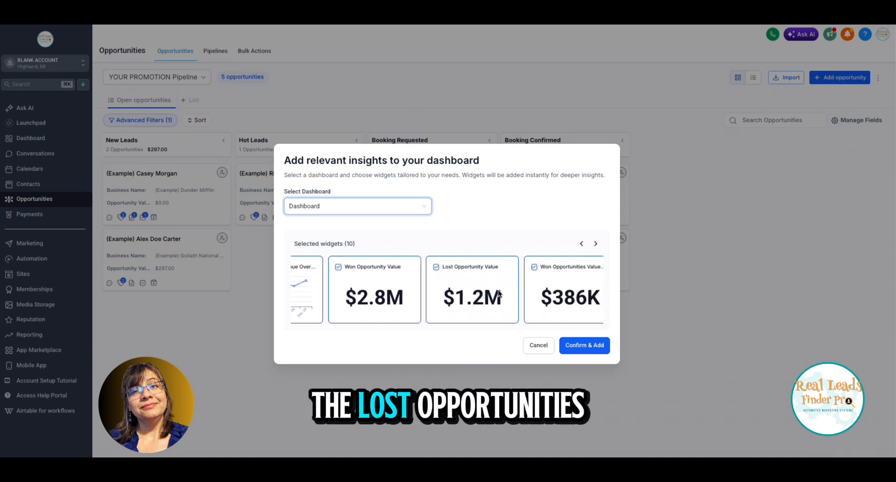
scroll(458, 285, "right", 3)
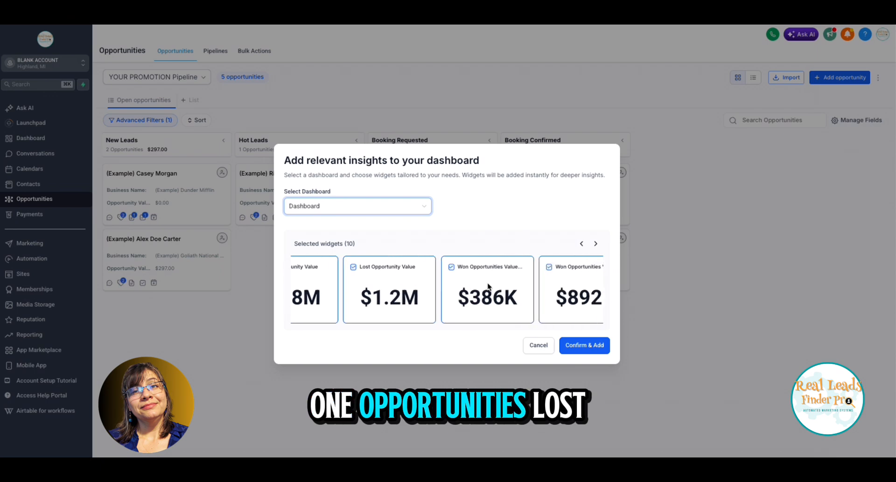
scroll(459, 291, "left", 7)
scroll(468, 291, "left", 8)
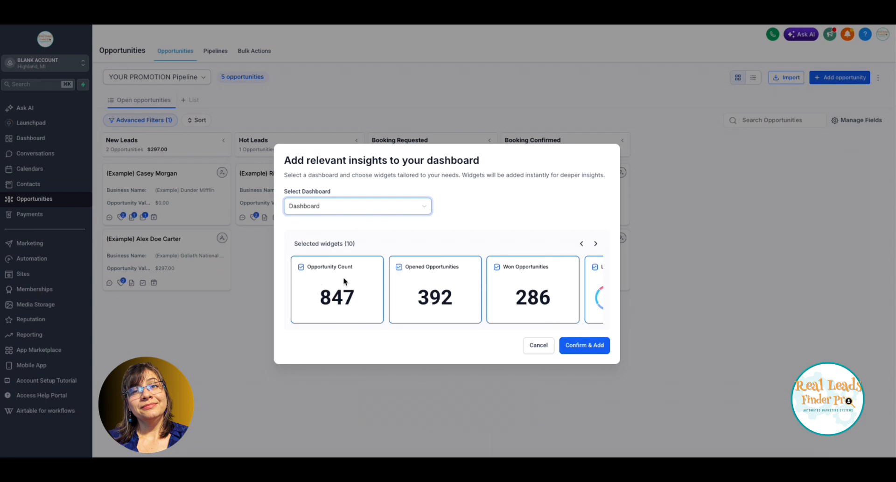
Exclude the Opportunity Counts Over... widget and add the remaining selected widgets to the dashboard
scroll(344, 280, "right", 6)
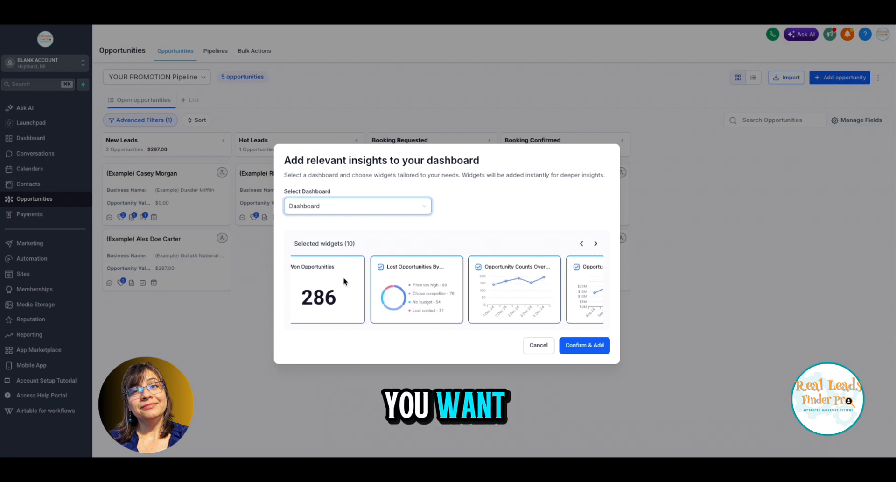
scroll(344, 281, "right", 4)
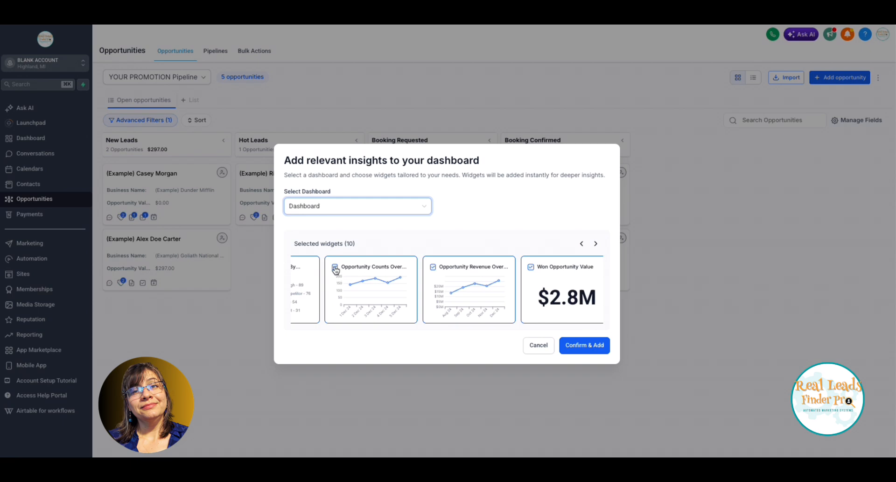
left_click(335, 268)
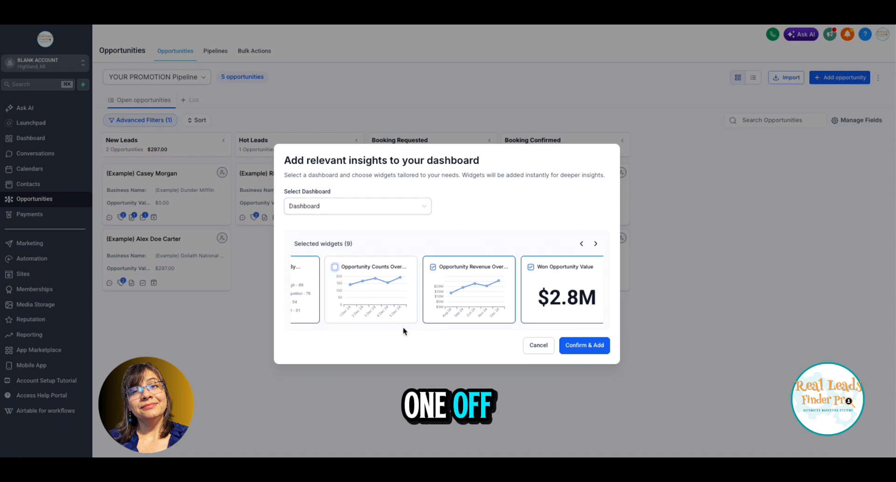
left_click(602, 349)
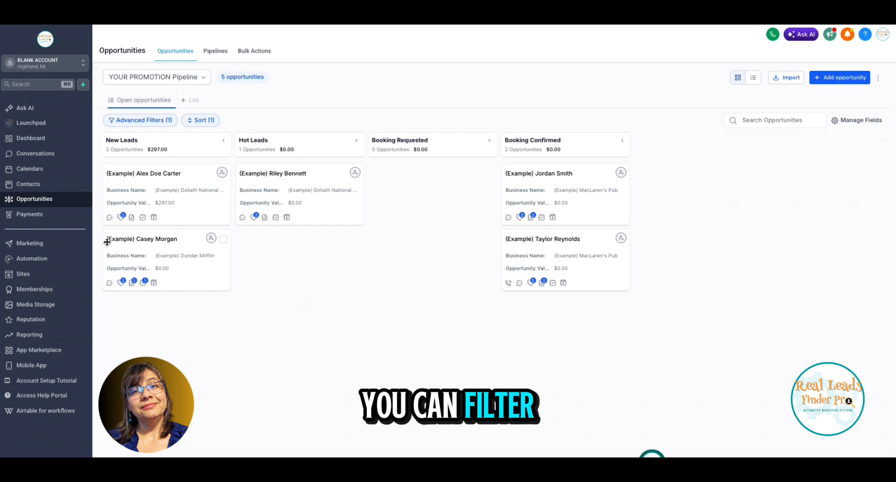
Review the Opportunity Details fields available for the advanced Status filter, collapse that group and close the filters without changes
left_click(140, 120)
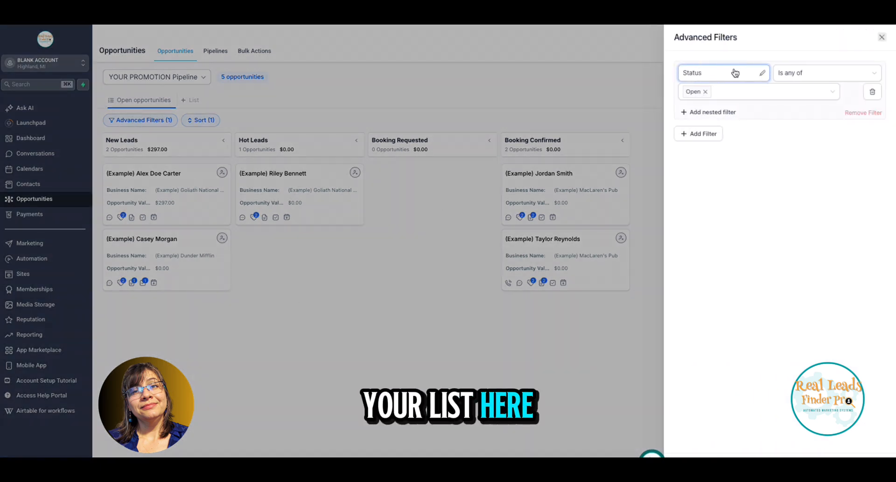
left_click(718, 73)
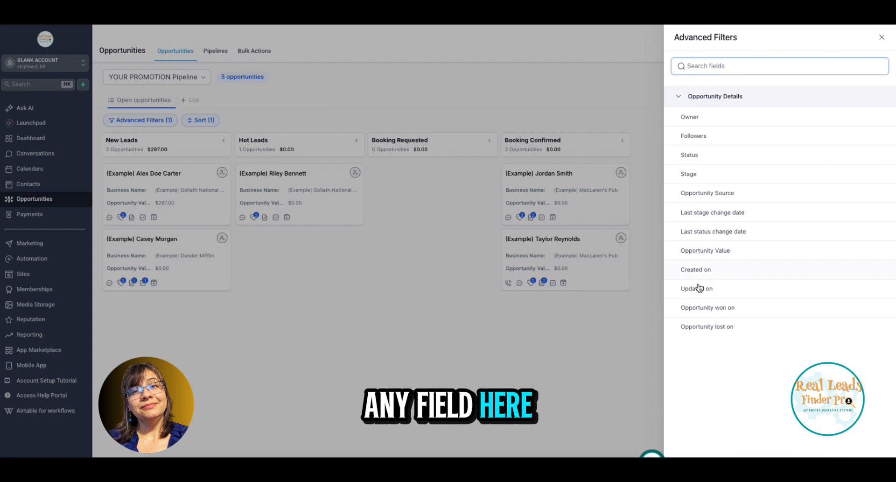
left_click(678, 95)
left_click(671, 73)
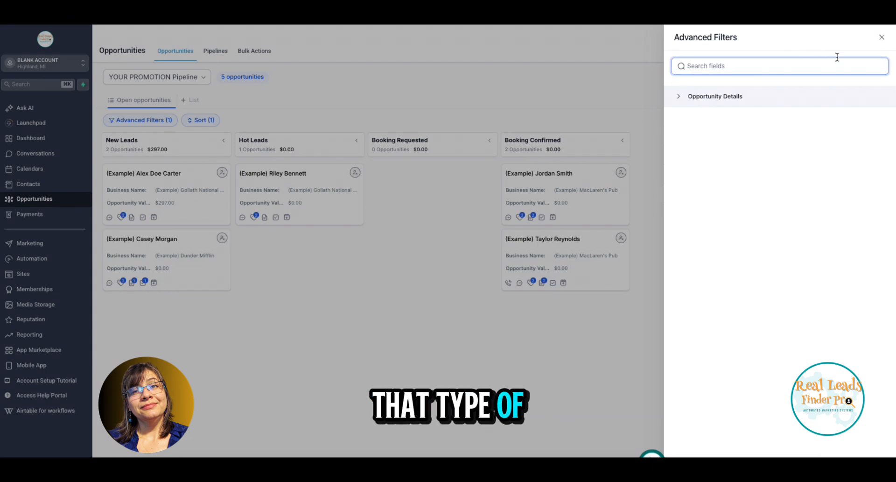
left_click(881, 38)
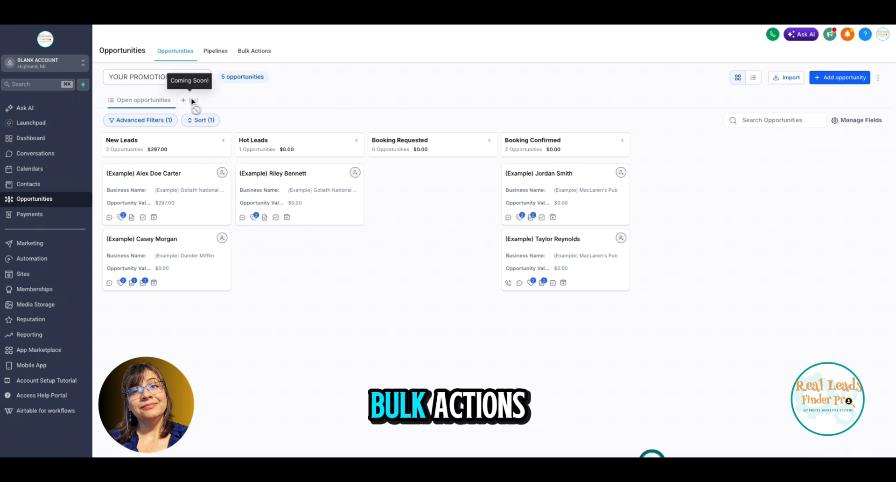
Show the pipeline's opportunities as a list and select all of them
left_click(753, 76)
left_click(112, 140)
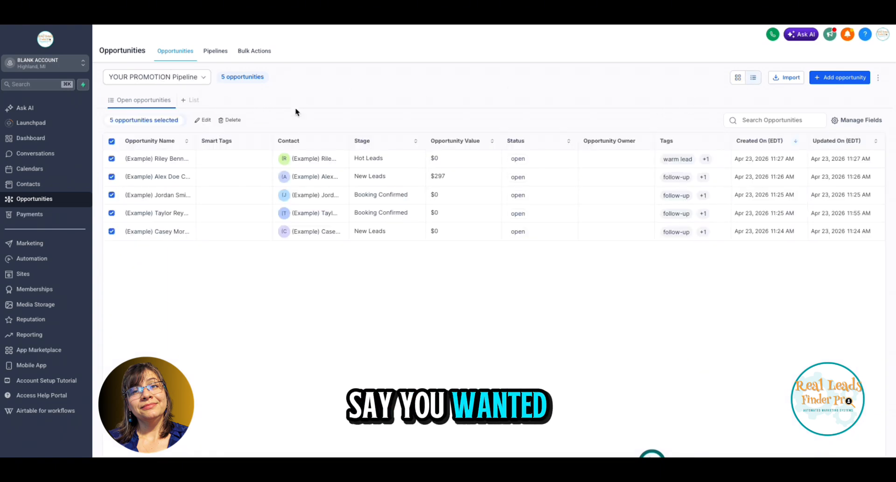
View the Bulk Actions history and its action type filter options, and return to the opportunities
left_click(260, 53)
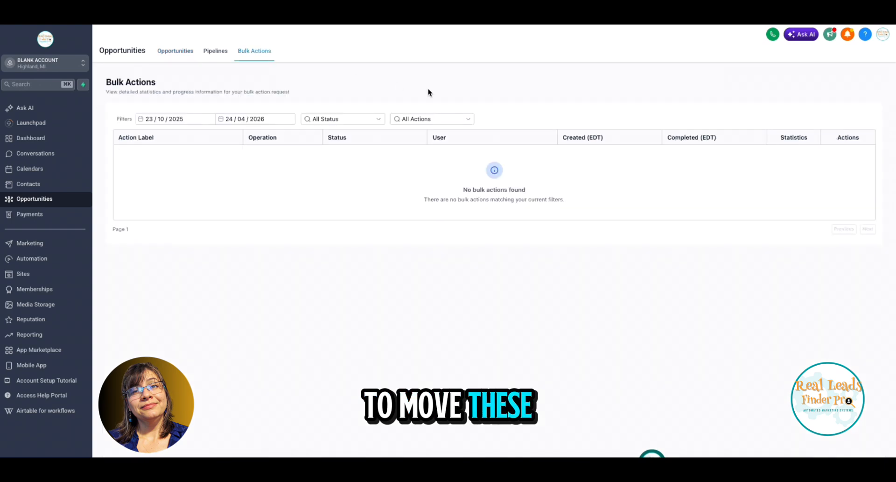
left_click(441, 119)
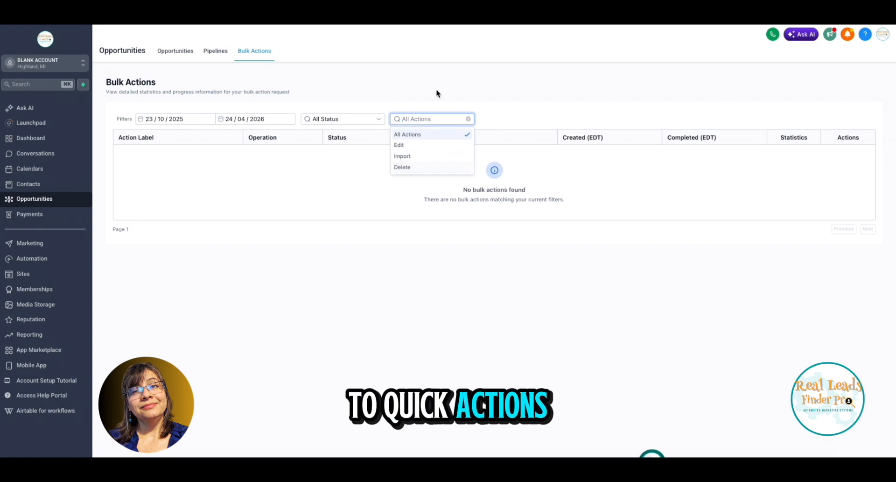
left_click(172, 52)
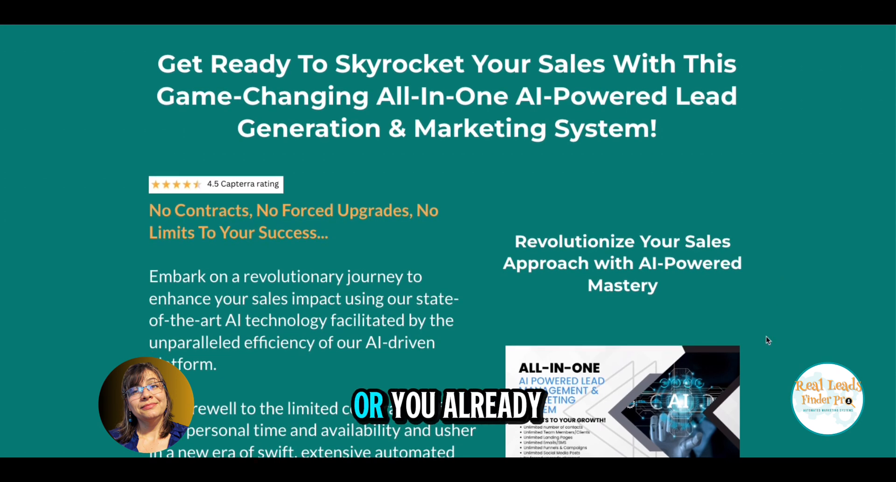
scroll(767, 340, "down", 5)
scroll(766, 340, "down", 7)
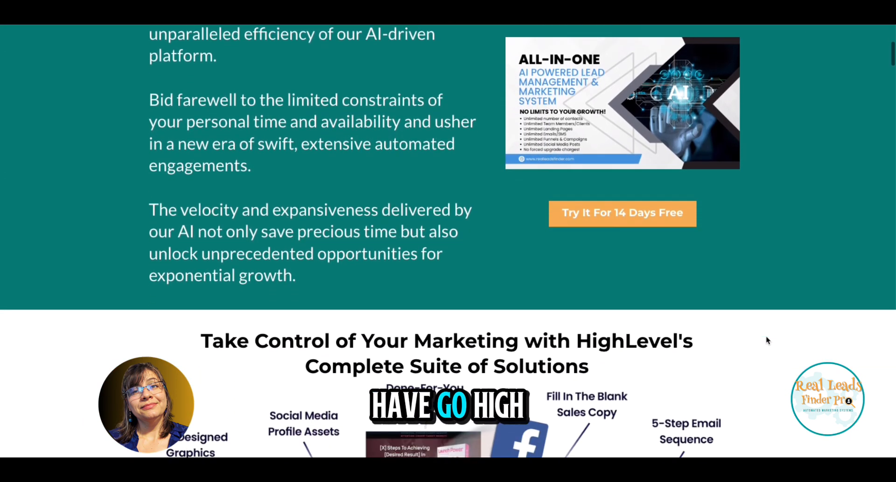
scroll(767, 339, "down", 7)
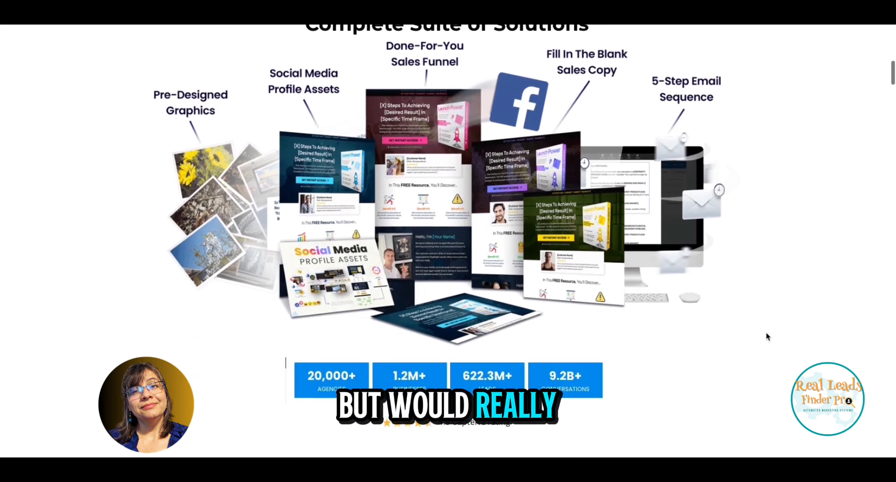
scroll(766, 336, "up", 13)
scroll(768, 336, "up", 4)
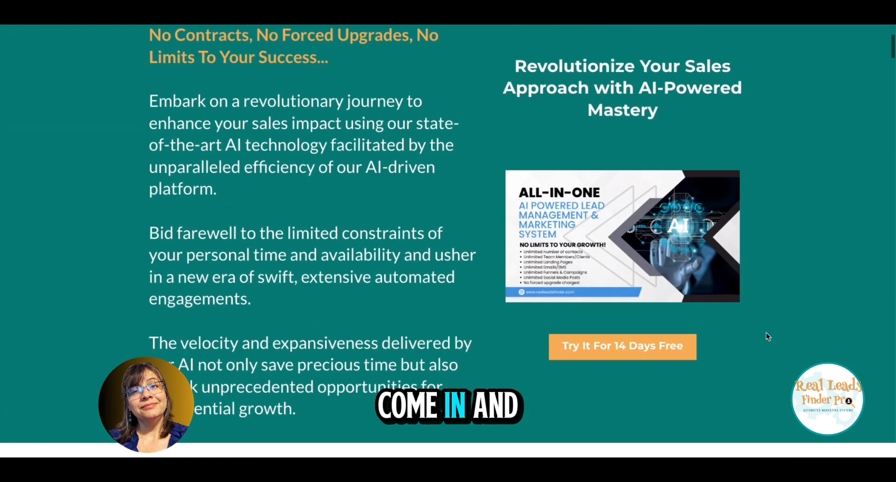